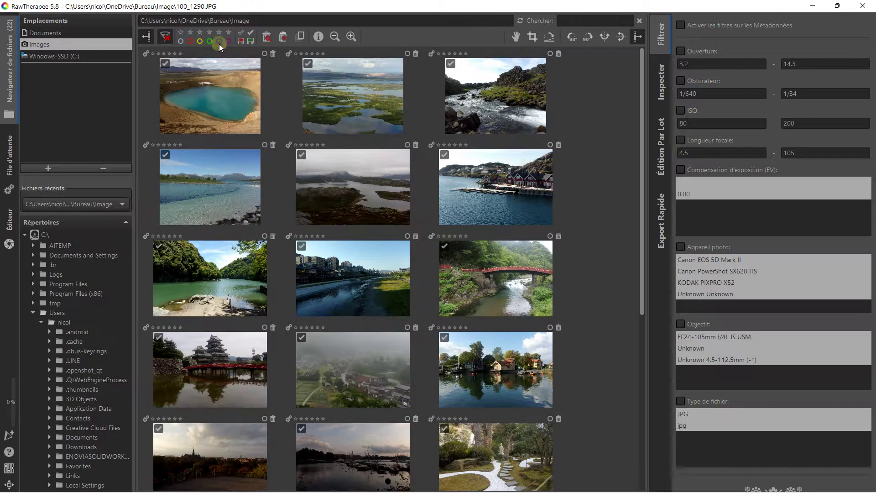
Step: Give the second and third photos 4 stars and the sixth photo 3 stars
scroll(490, 195, "down", 3)
scroll(490, 195, "up", 3)
left_click(317, 53)
left_click(460, 53)
left_click(451, 144)
Step: Select the fourth and fifth photos together and rate both 4 stars (Rang 4)
left_click(214, 197)
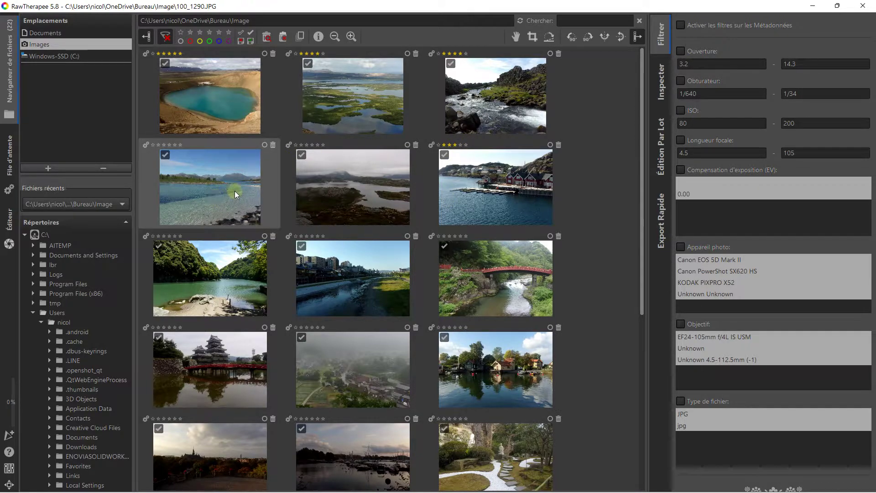
left_click(330, 189, "ctrl")
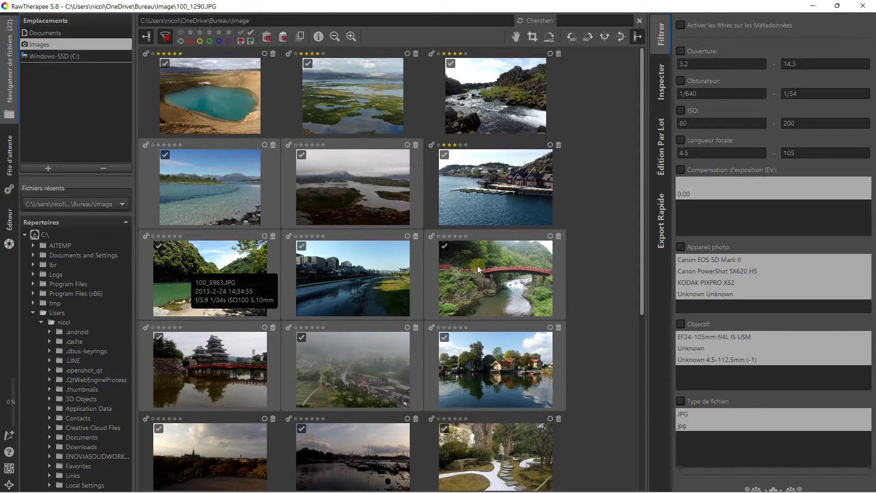
right_click(232, 253)
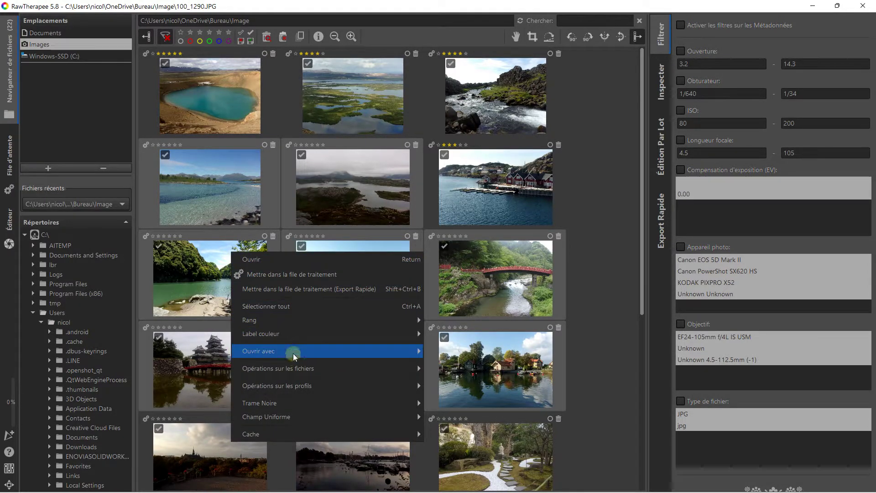
mouse_move(291, 320)
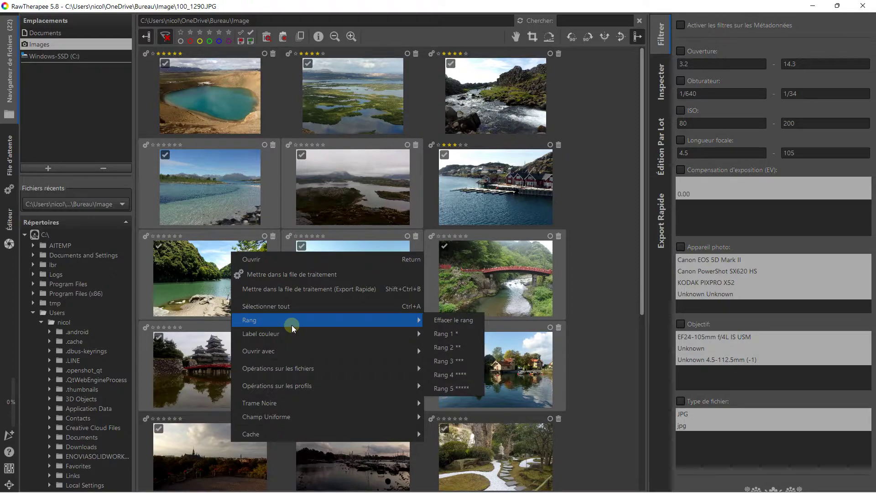
left_click(437, 374)
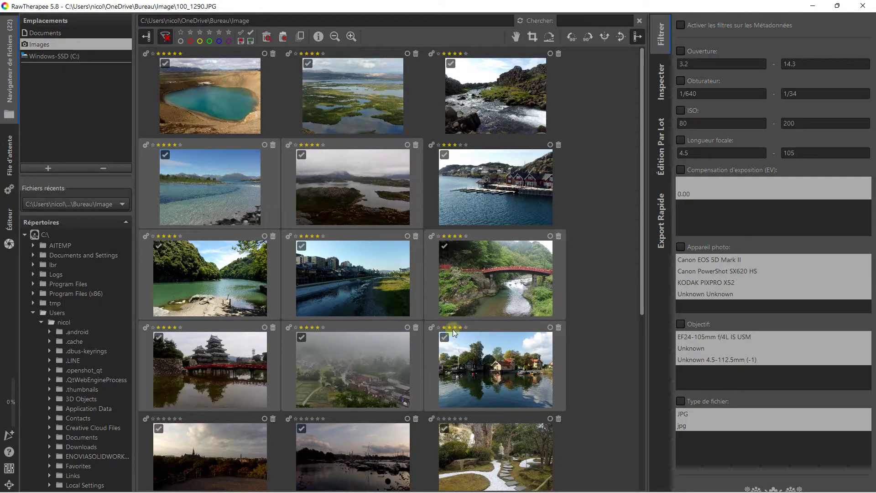
left_click(348, 36)
left_click(338, 36)
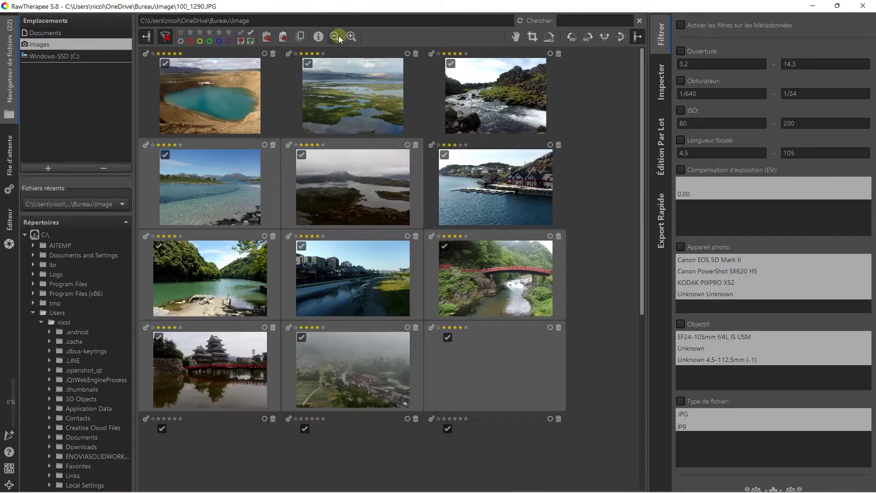
left_click(338, 35)
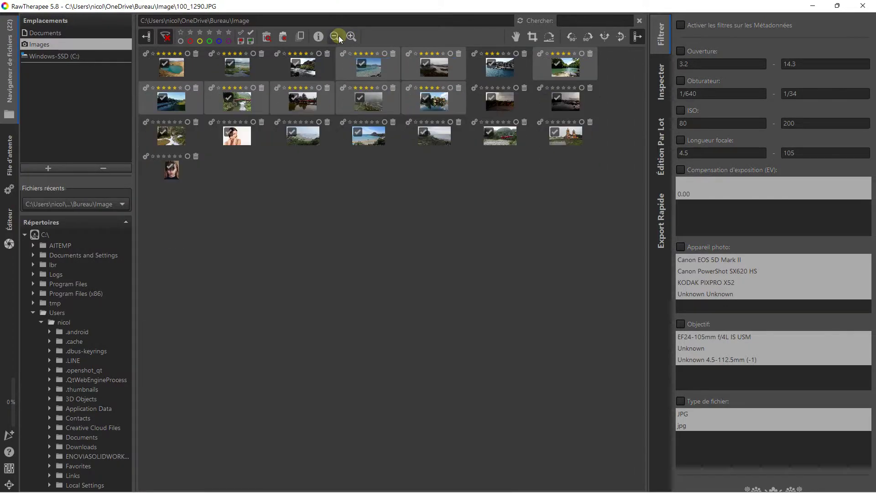
left_click(350, 36)
left_click(350, 36)
left_click(350, 36)
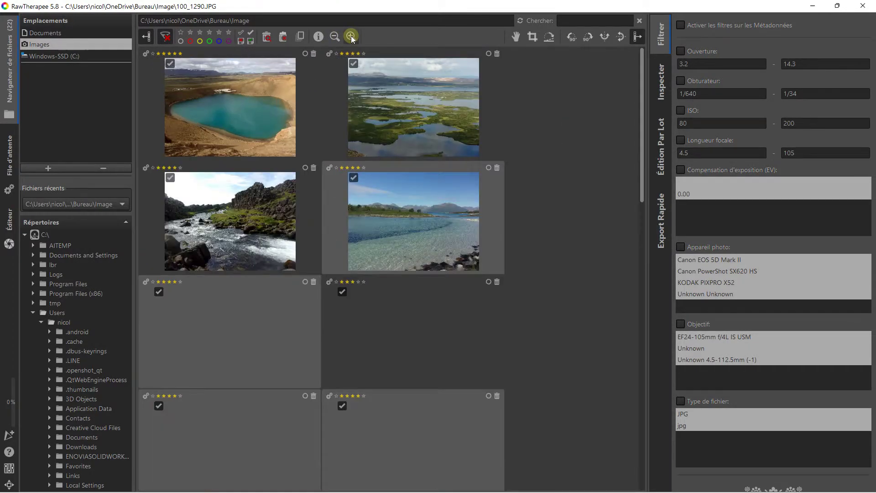
left_click(334, 36)
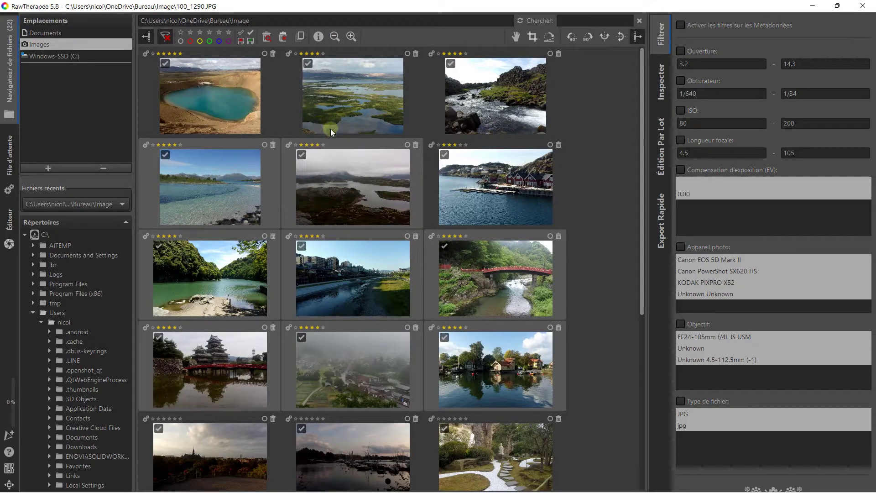
Step: Select the first dusk landscape through the last portrait and rate them all Rang 5
scroll(354, 246, "down", 3)
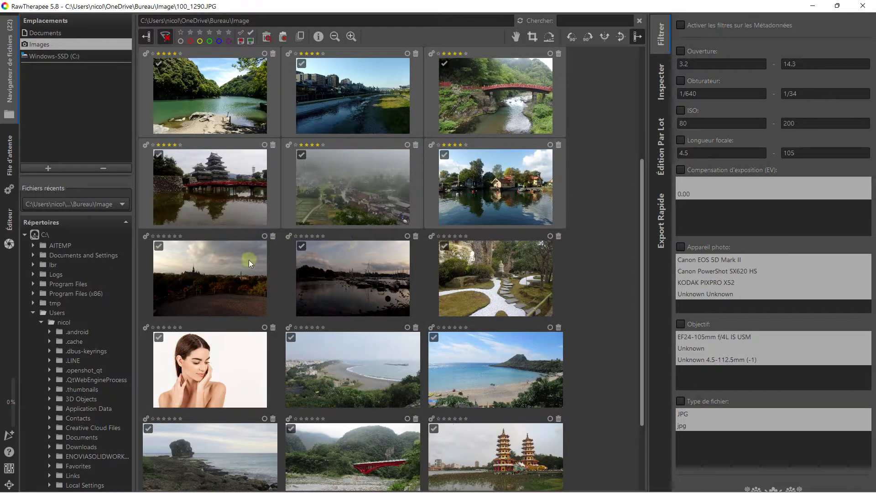
left_click(229, 276)
scroll(233, 278, "down", 2)
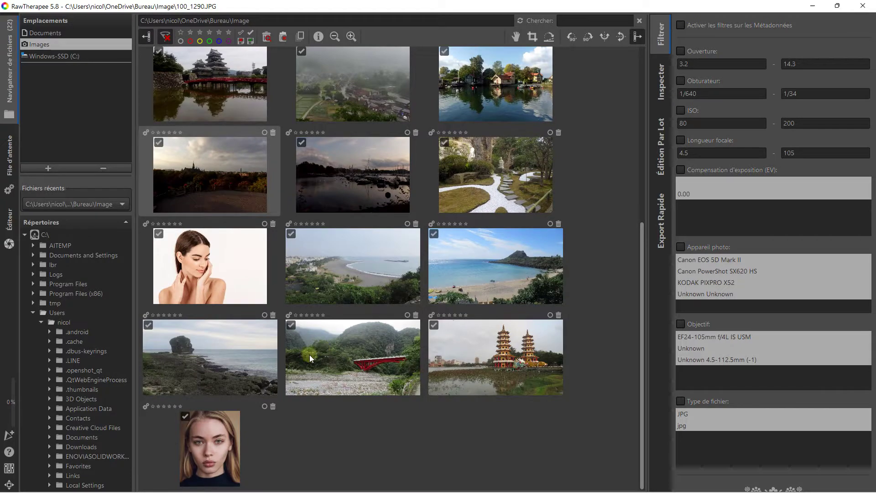
left_click(206, 427, "shift")
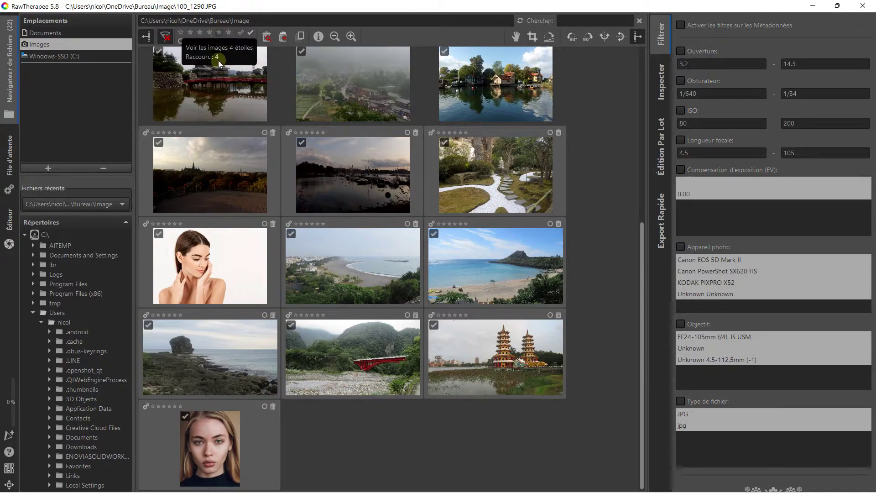
right_click(205, 159)
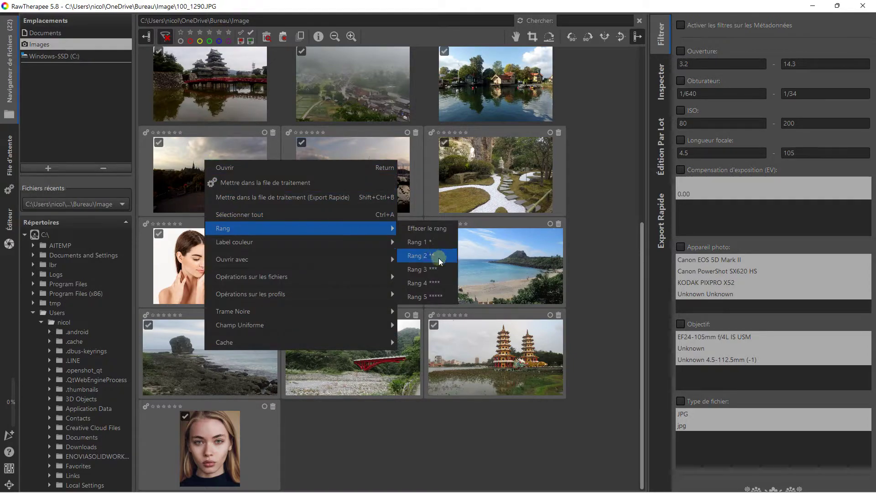
left_click(433, 295)
scroll(350, 229, "up", 3)
scroll(362, 226, "up", 2)
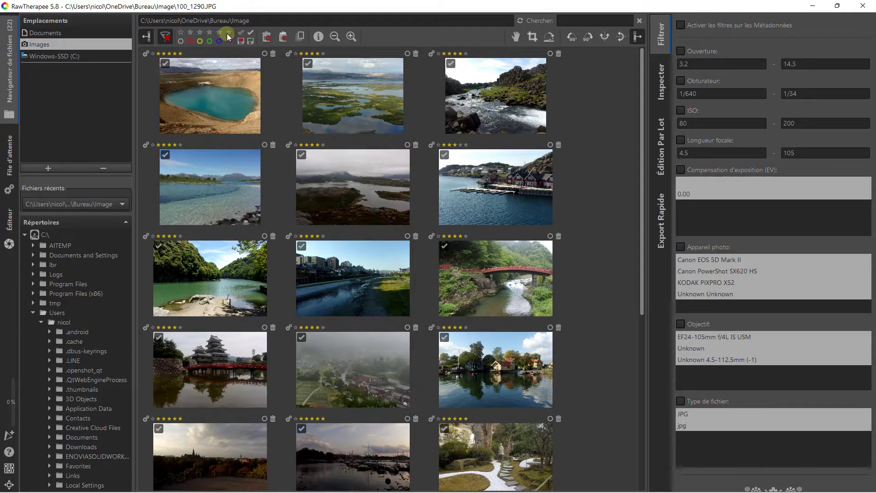
left_click(228, 33)
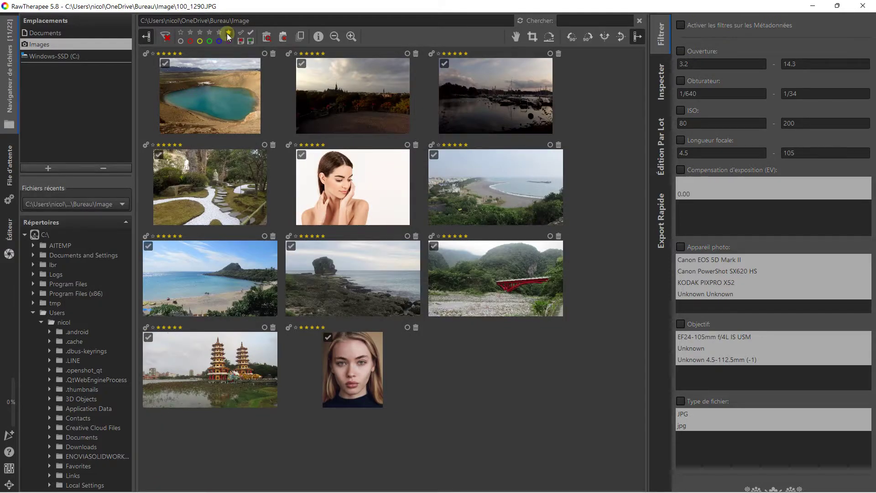
left_click(228, 34)
left_click(220, 31)
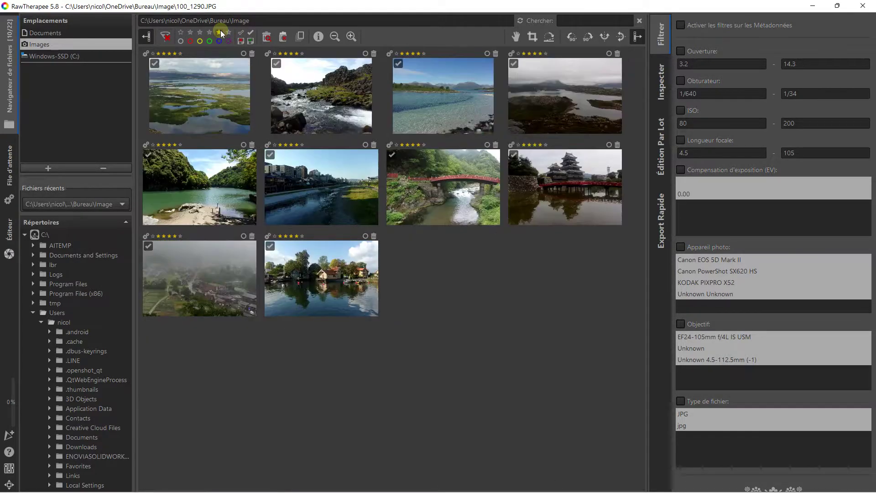
left_click(220, 31)
left_click(211, 33)
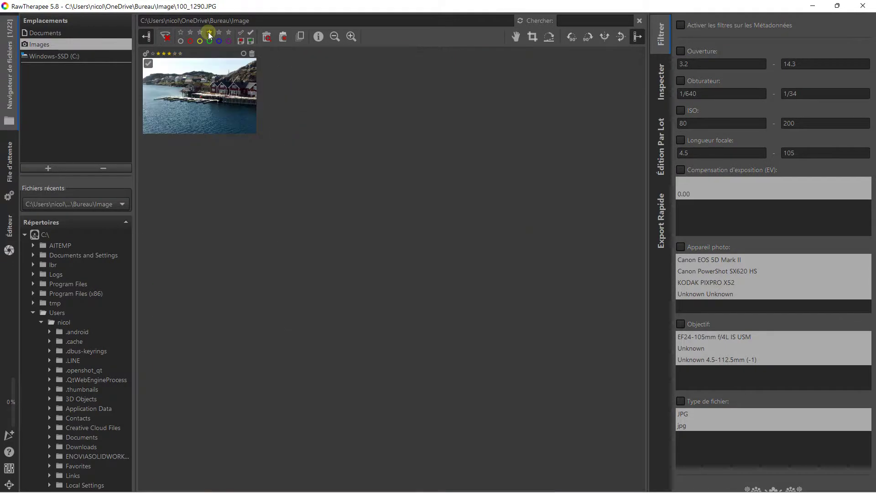
left_click(210, 33)
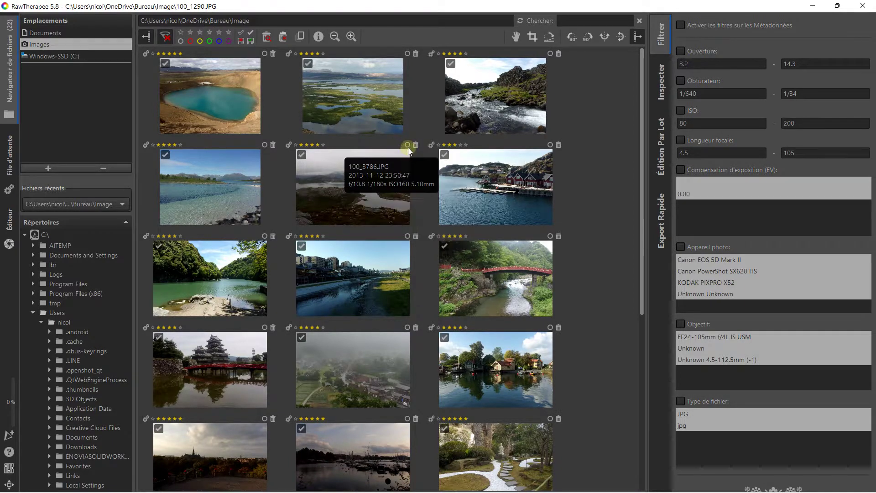
Step: Give the first and second photos a red colour label
scroll(273, 206, "down", 2)
scroll(272, 206, "up", 2)
scroll(248, 168, "down", 2)
scroll(248, 166, "down", 2)
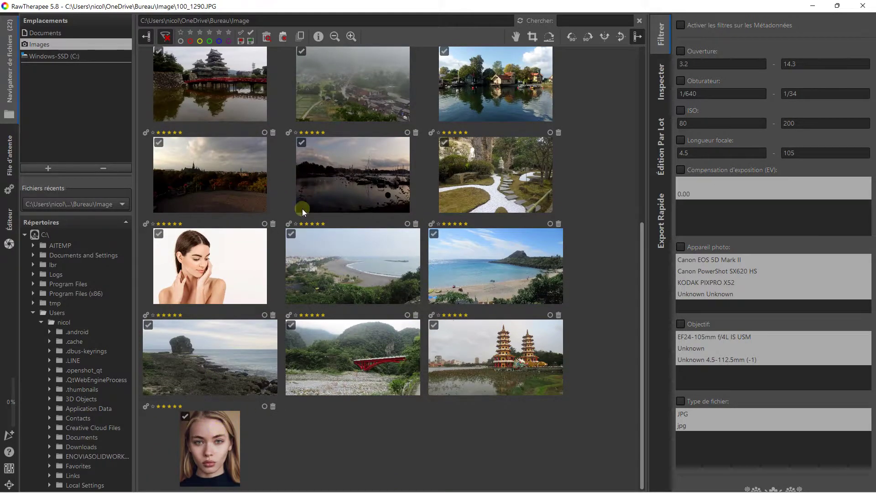
scroll(354, 251, "up", 5)
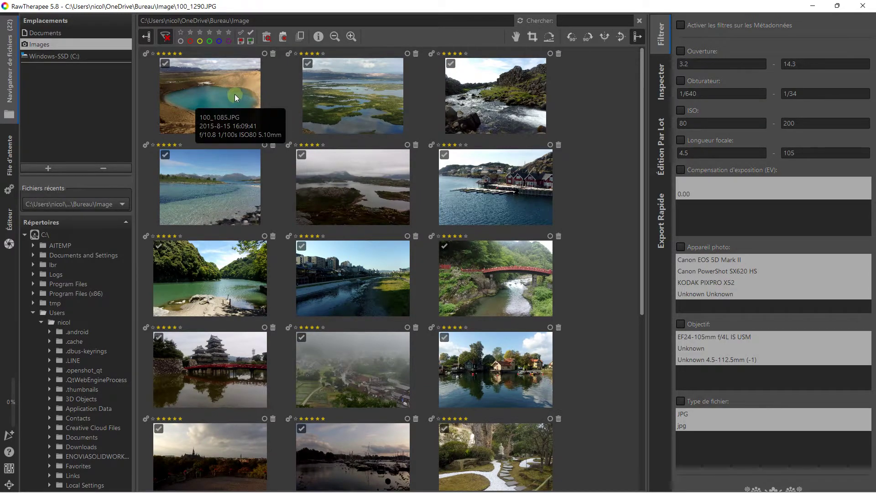
left_click(265, 54)
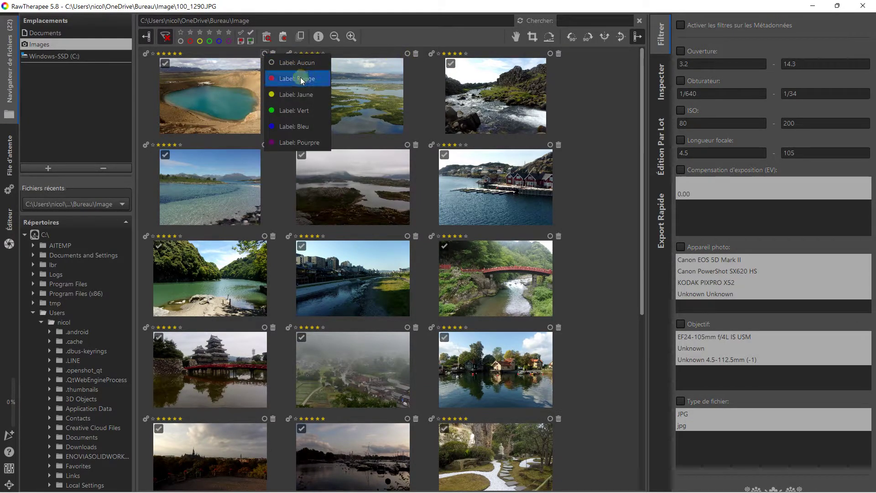
left_click(297, 77)
left_click(407, 53)
left_click(413, 73)
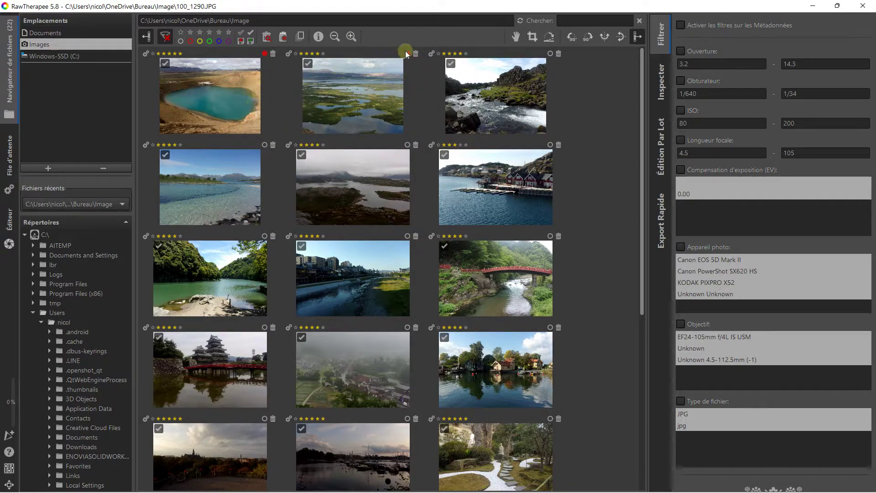
Step: Change the first photo's label to blue and replace the wetland photo's red label
left_click(265, 54)
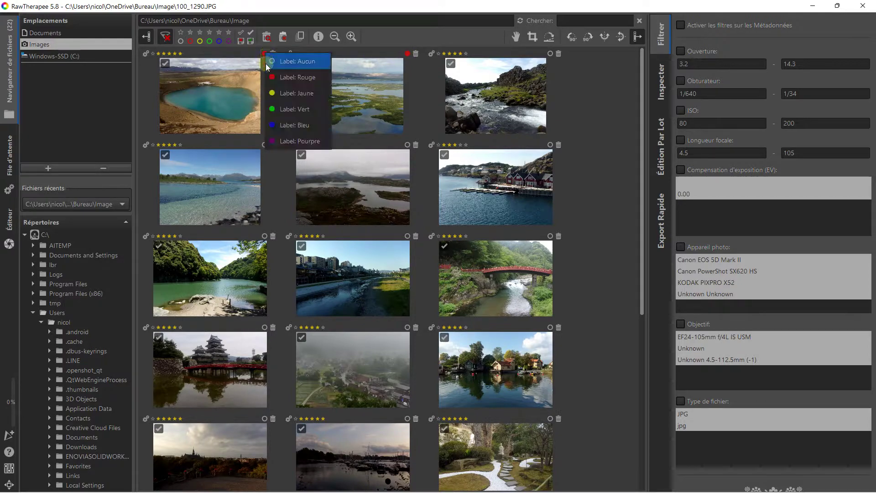
left_click(280, 123)
left_click(408, 53)
left_click(424, 125)
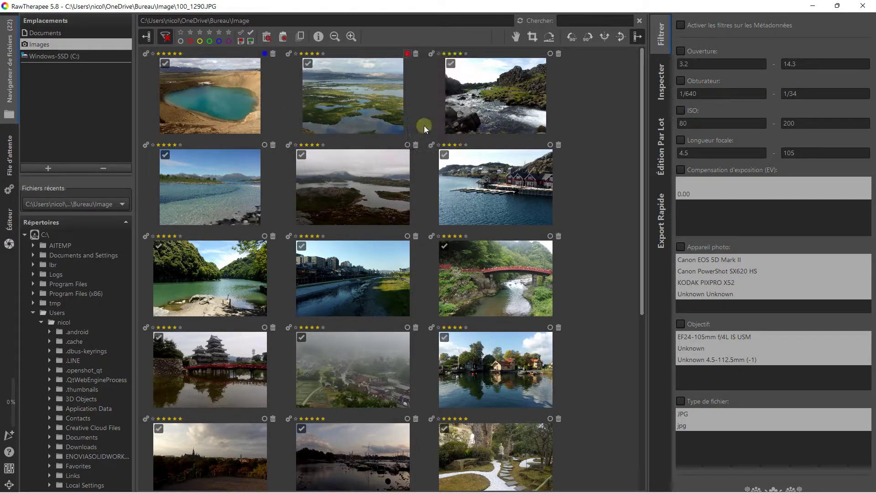
Step: Select the range from the crater lake photo down to the middle beach photo
left_click(213, 96)
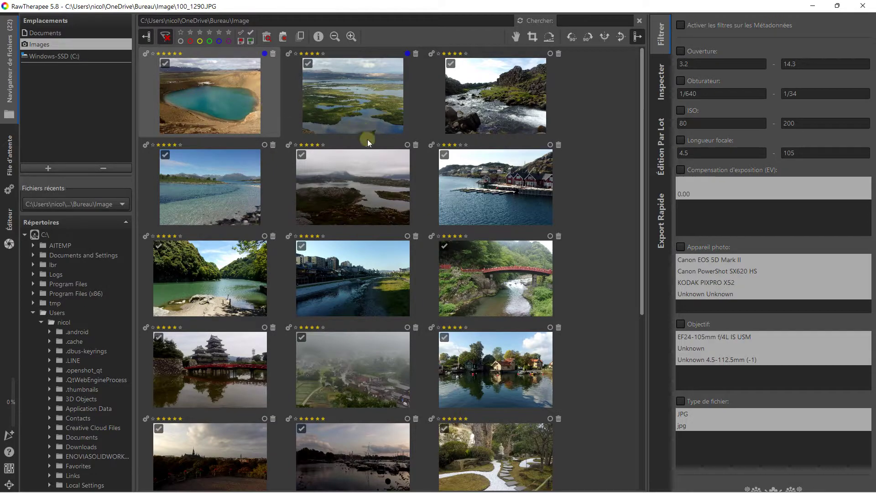
scroll(368, 138, "down", 2)
scroll(367, 139, "down", 2)
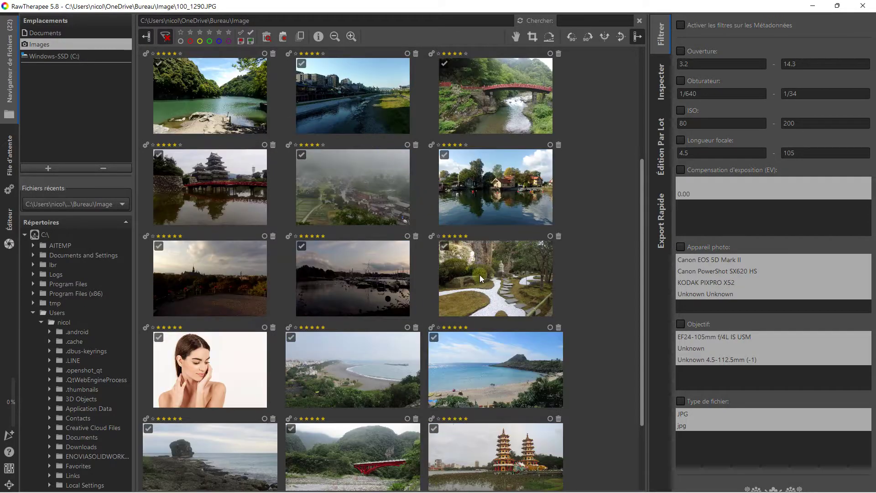
scroll(422, 201, "down", 2)
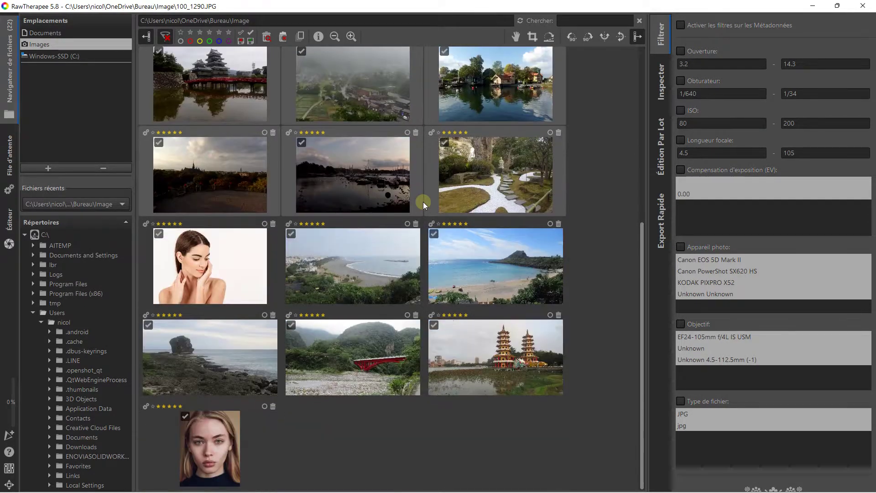
left_click(350, 269)
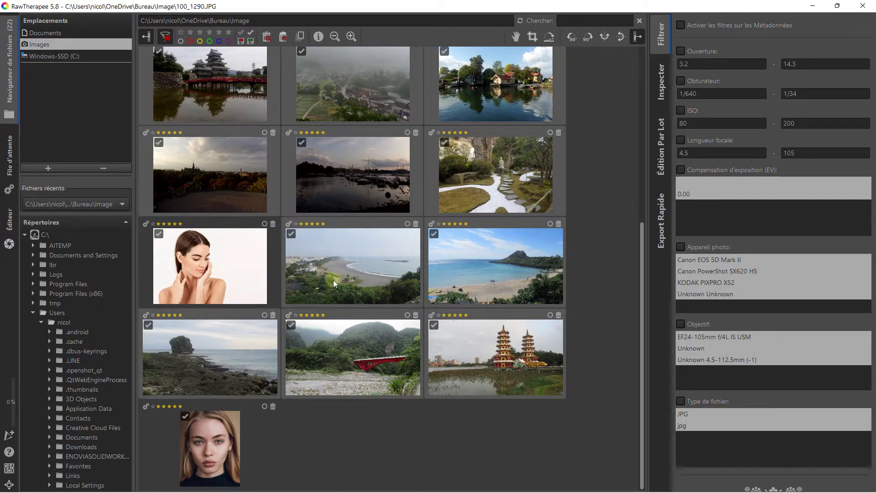
mouse_move(353, 174)
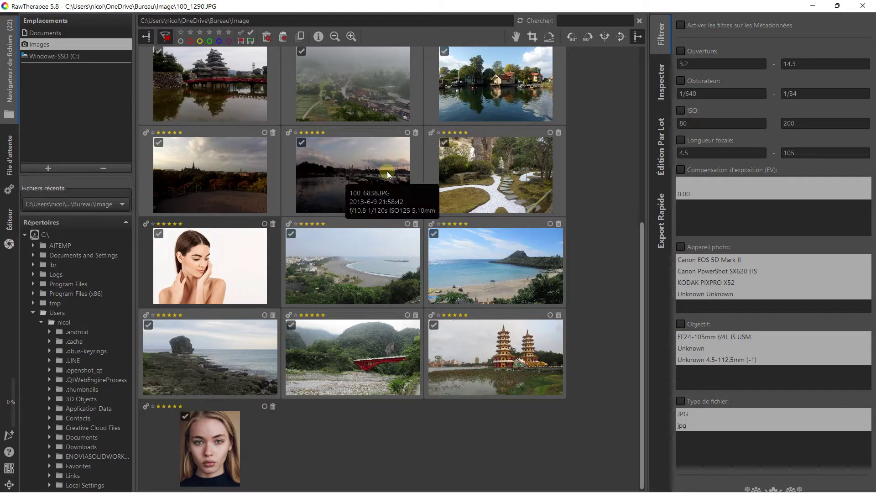
Step: Give the selected landscape photos a blue colour label (Bleu)
right_click(386, 168)
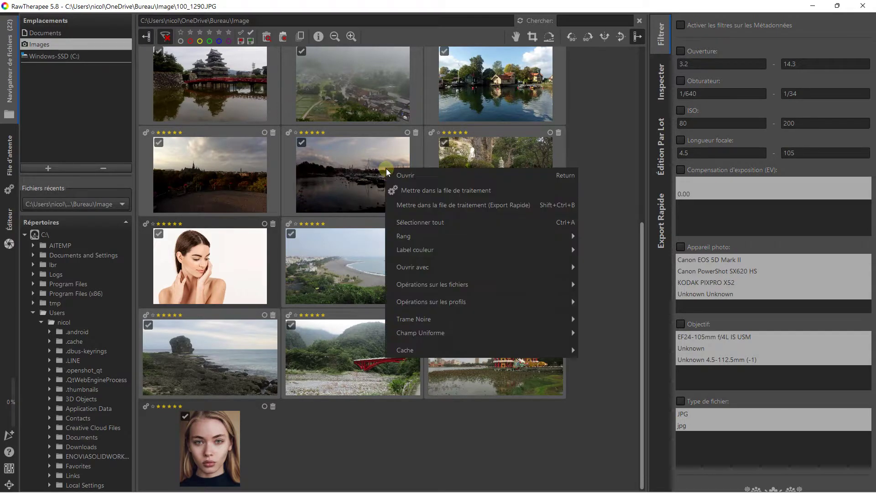
mouse_move(414, 250)
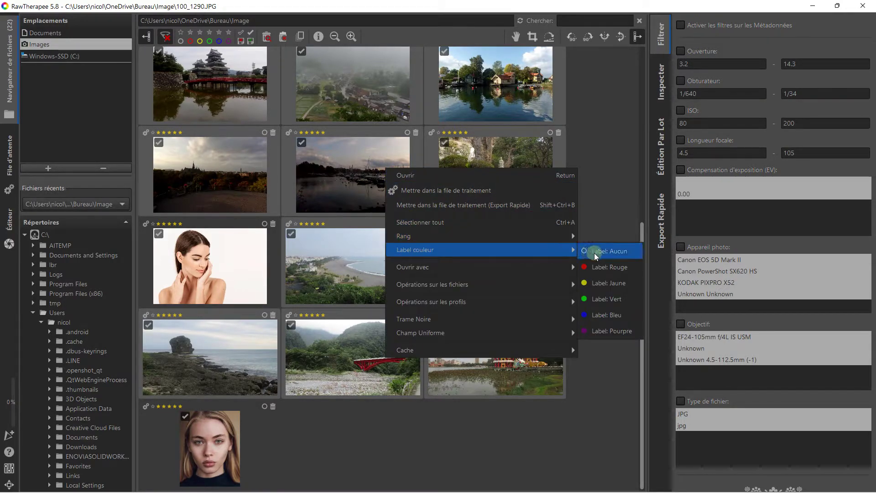
left_click(596, 313)
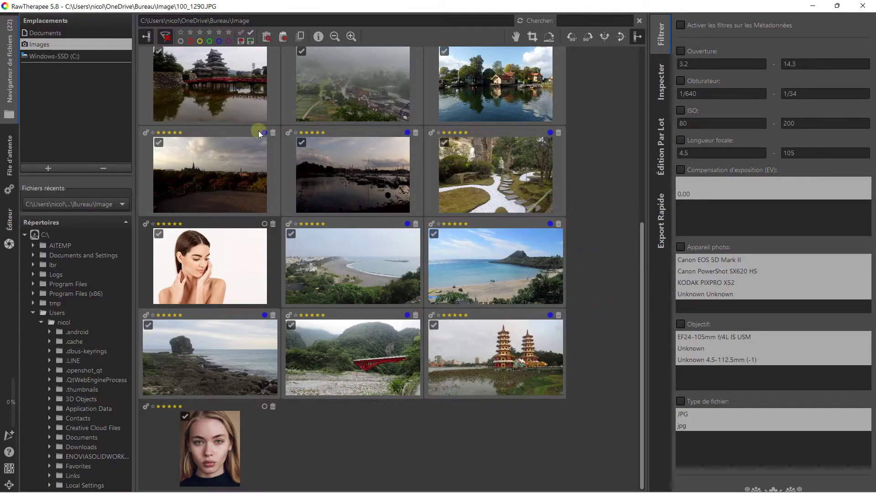
left_click(587, 254)
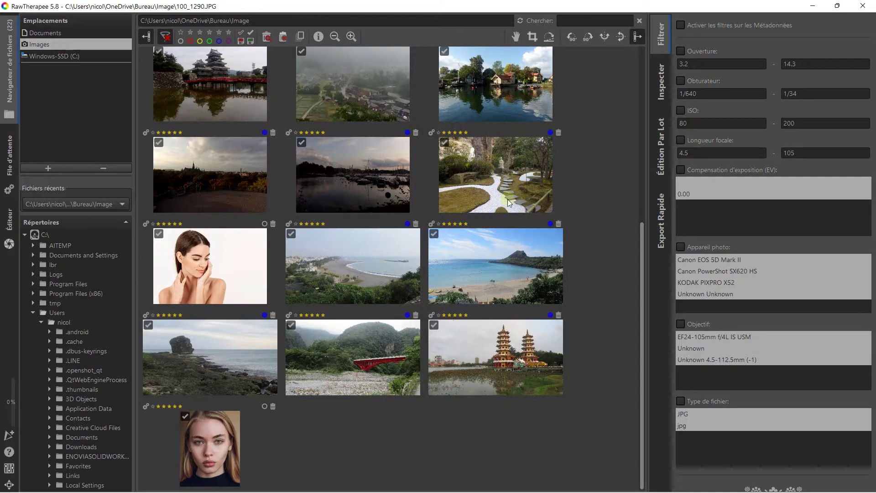
Step: Select the woman's portrait with the other portrait and label both yellow (Jaune)
left_click(212, 421)
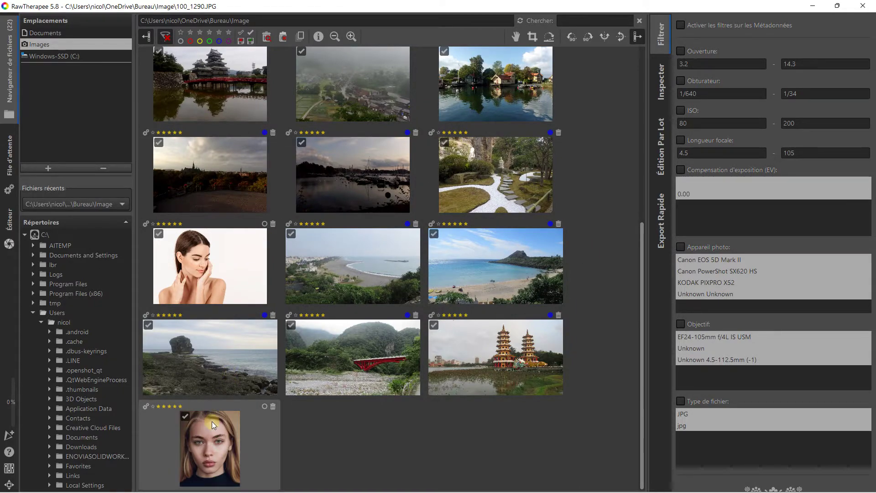
right_click(210, 256)
mouse_move(239, 338)
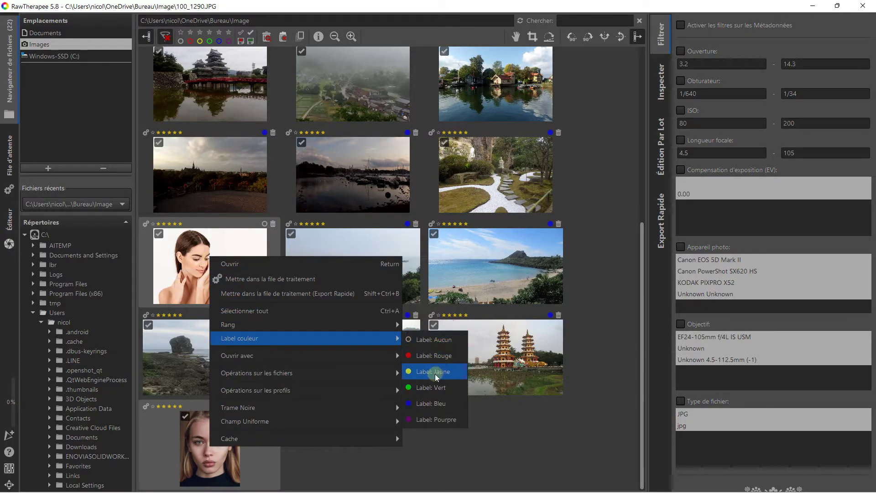
left_click(433, 372)
left_click(592, 275)
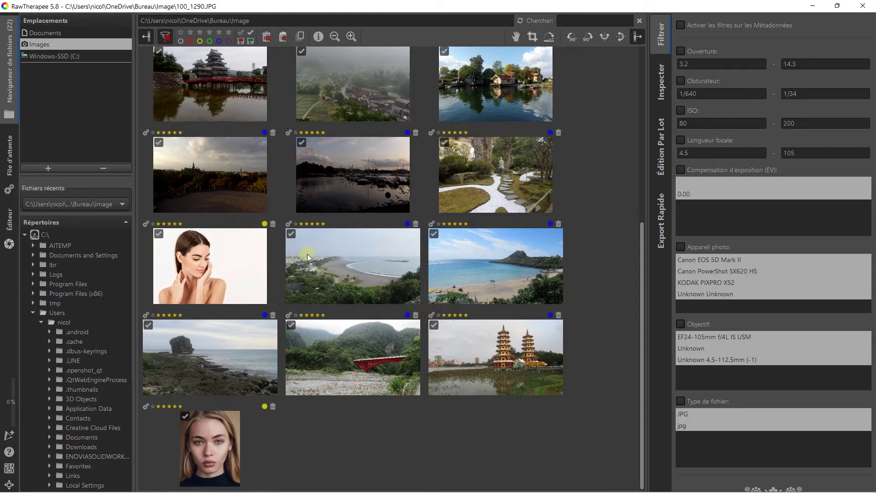
scroll(307, 253, "up", 5)
scroll(365, 189, "down", 5)
scroll(205, 266, "up", 5)
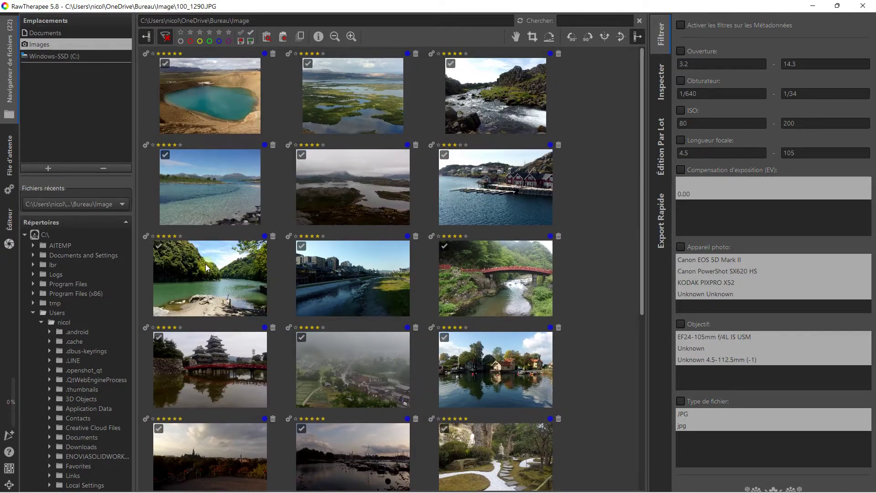
left_click(218, 42)
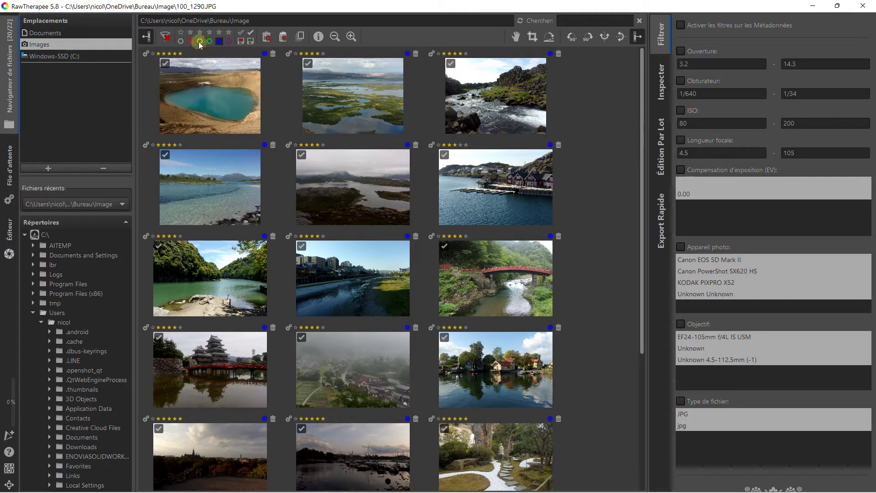
left_click(199, 41)
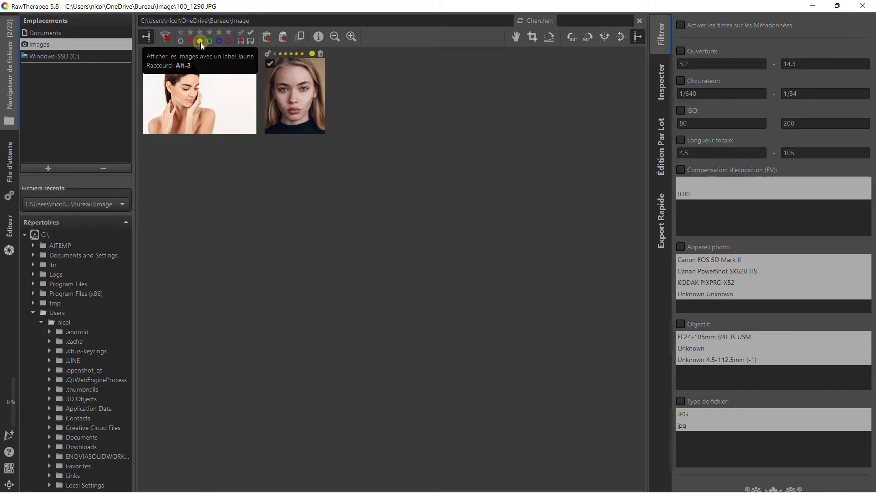
left_click(201, 42)
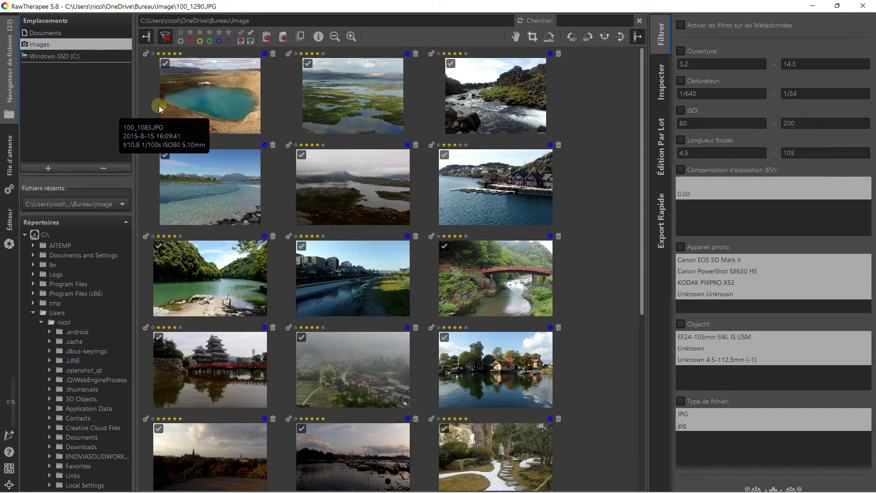
Step: Reset the selected photos to no rating (Effacer le rang) and no colour label (Aucun)
scroll(385, 294, "down", 5)
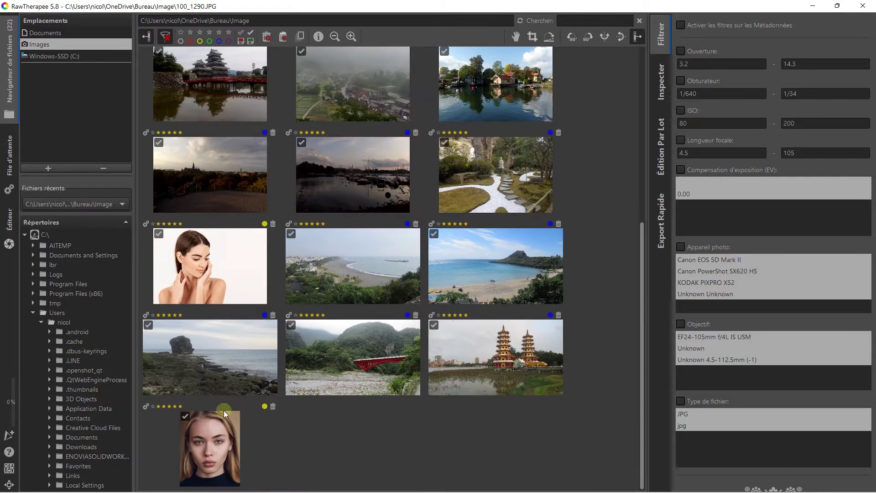
scroll(294, 302, "up", 3)
scroll(338, 132, "up", 2)
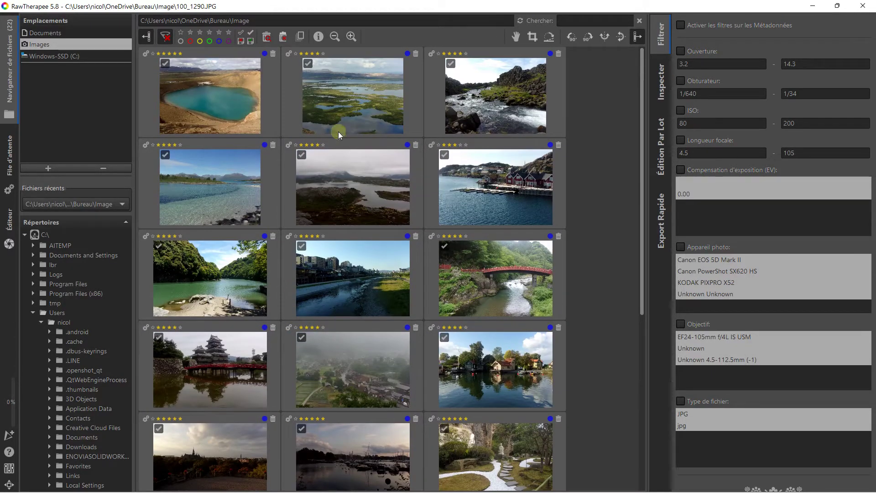
right_click(349, 95)
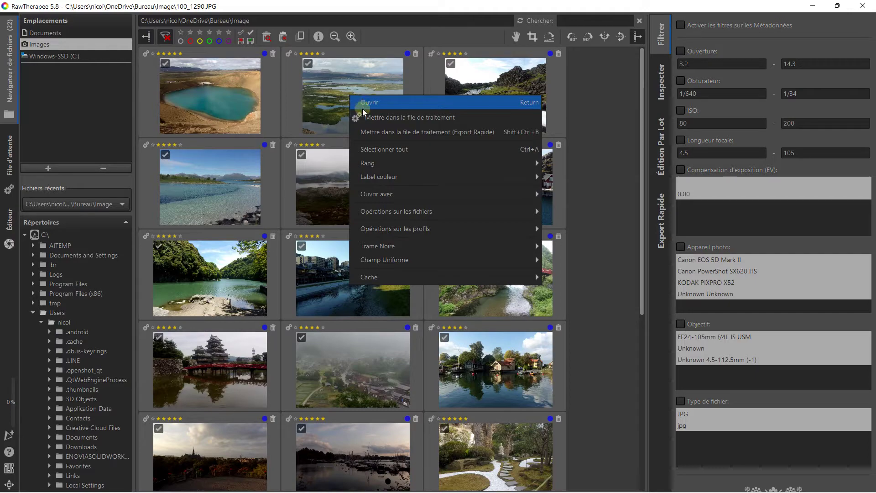
mouse_move(368, 163)
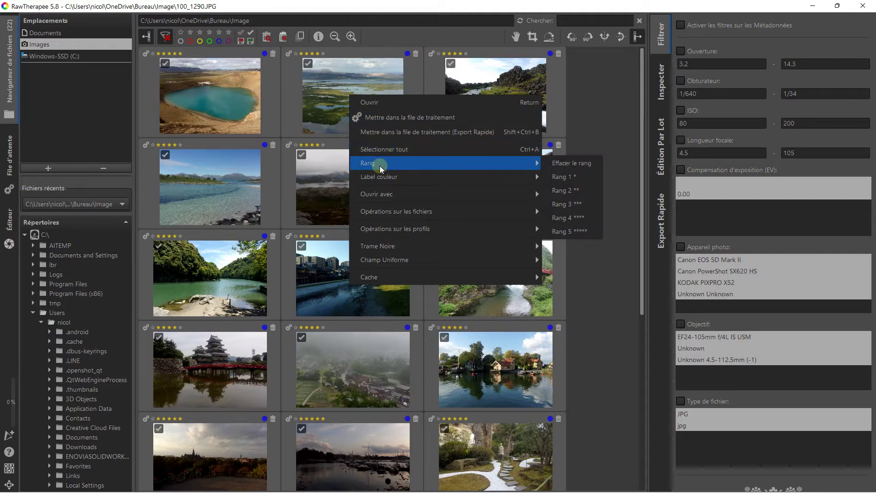
left_click(559, 163)
right_click(388, 108)
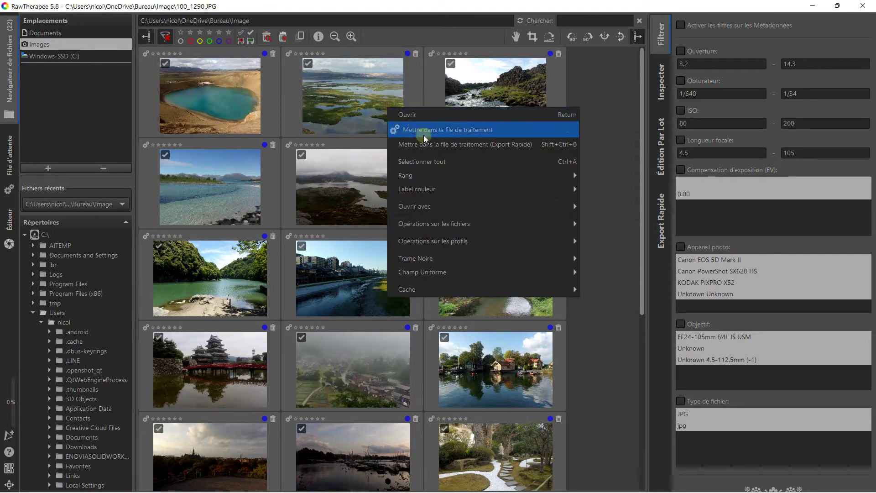
mouse_move(417, 189)
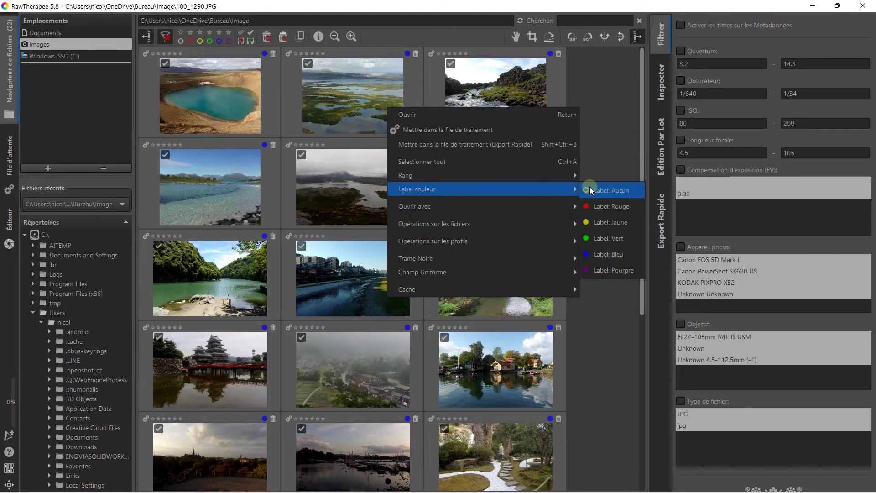
left_click(589, 187)
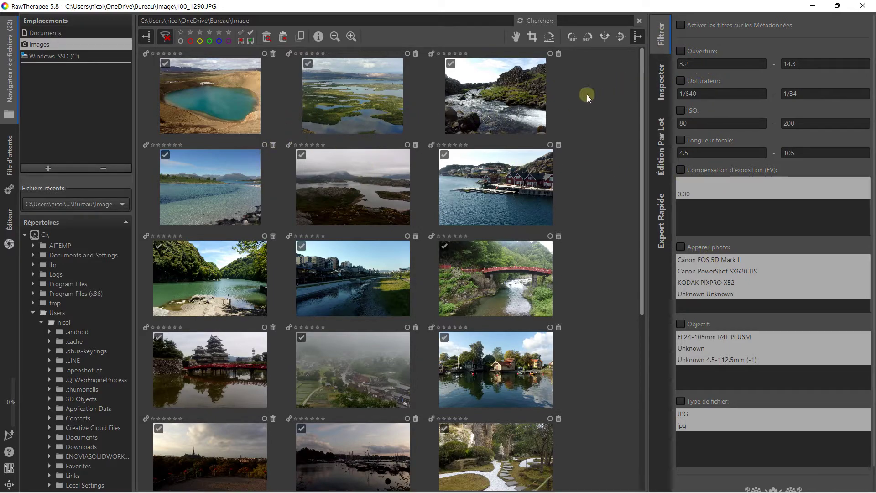
mouse_move(496, 187)
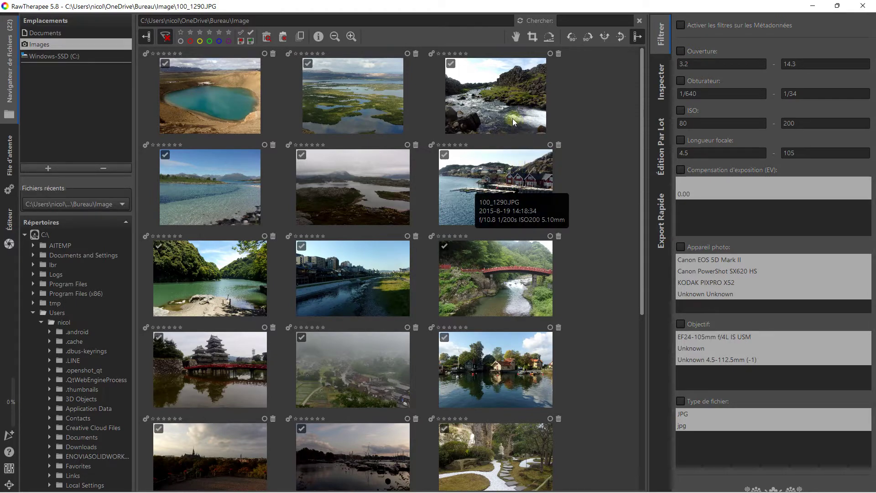
Step: Pick Canon PowerShot SX620 HS in the camera list and enable metadata filters
left_click(710, 263)
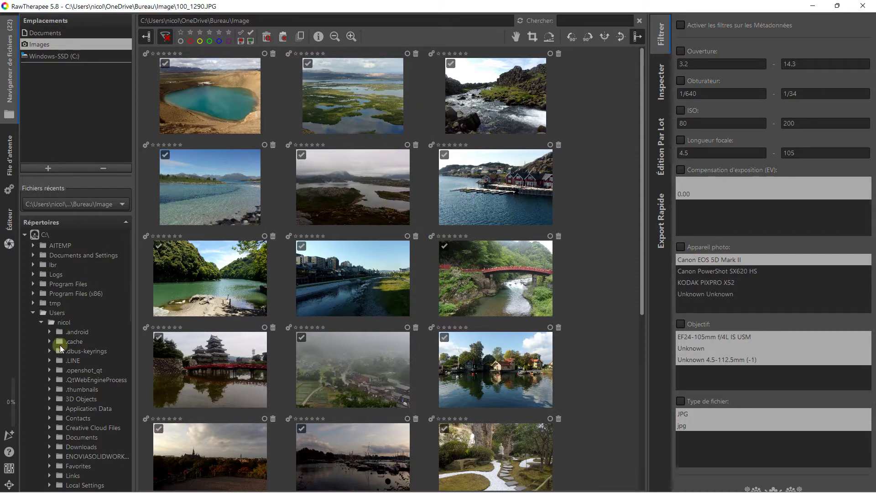
left_click(691, 270)
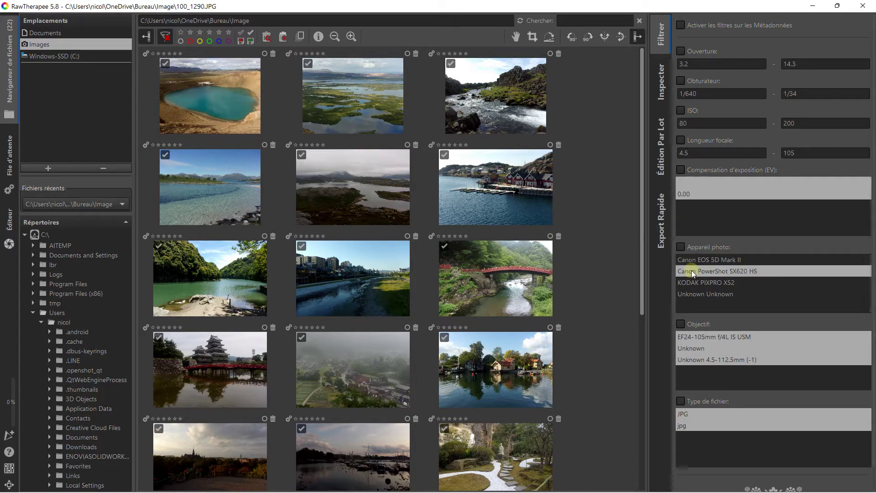
left_click(691, 283)
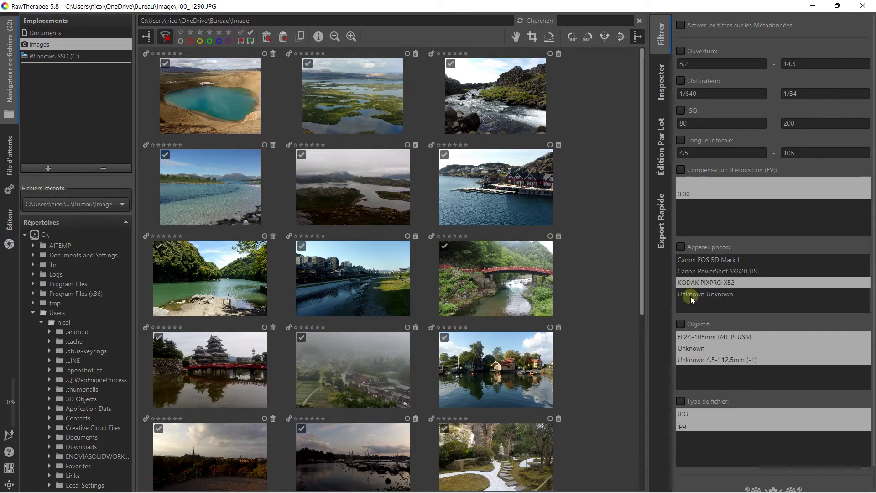
left_click(690, 297)
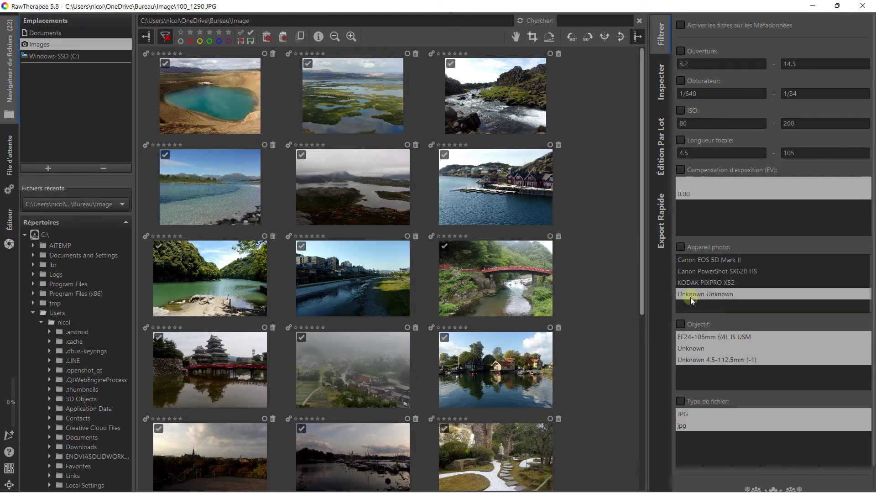
left_click(700, 261)
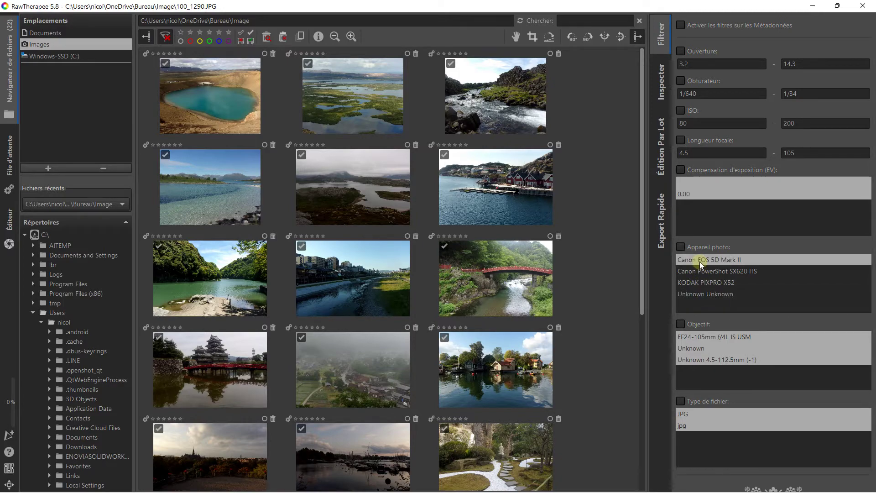
left_click(697, 272)
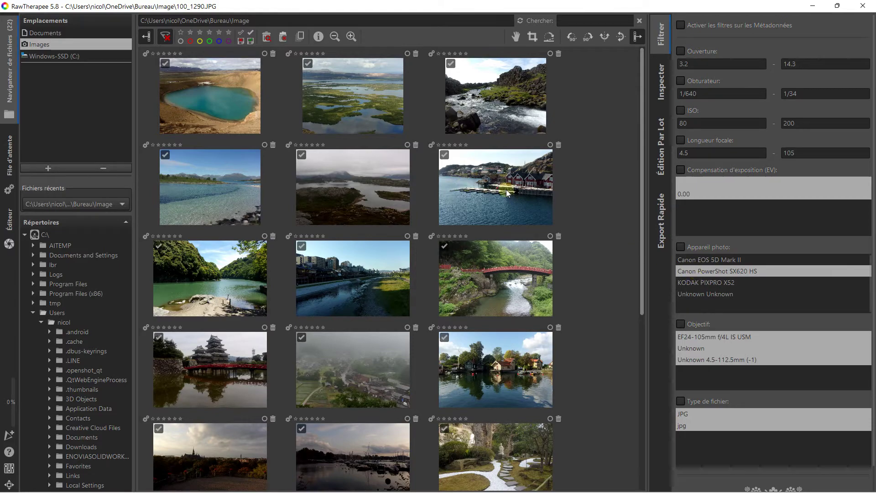
left_click(682, 28)
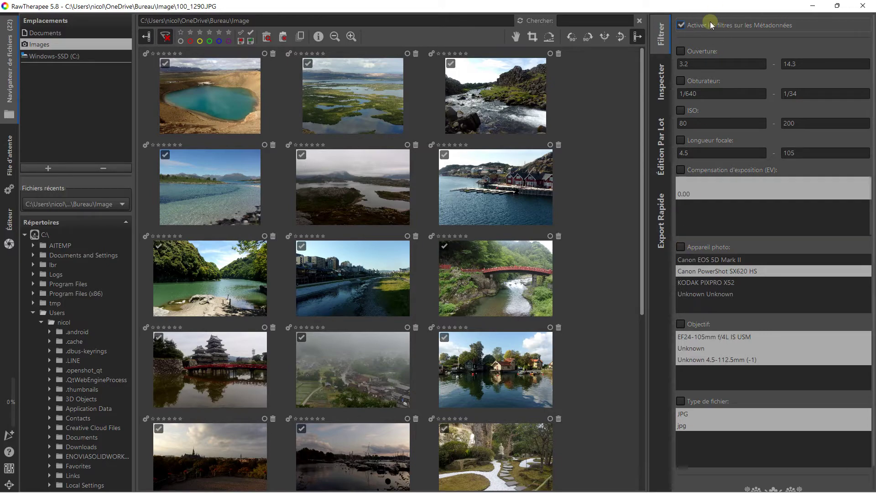
Step: Enable the Appareil photo filter and try each camera, ending on KODAK PIXPRO X52 (15 photos)
left_click(681, 248)
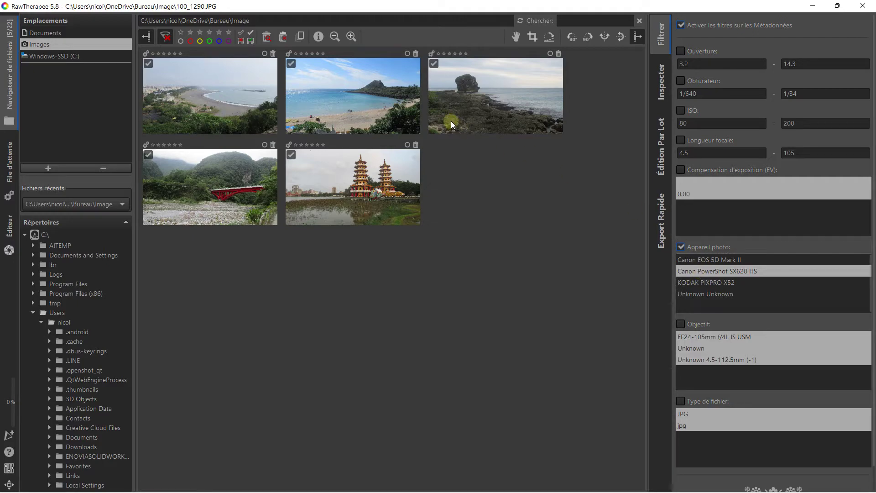
mouse_move(365, 114)
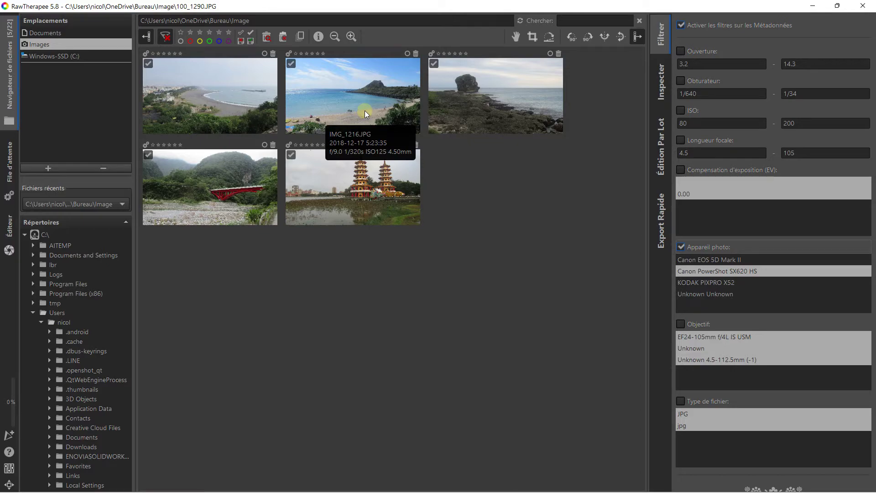
left_click(697, 260)
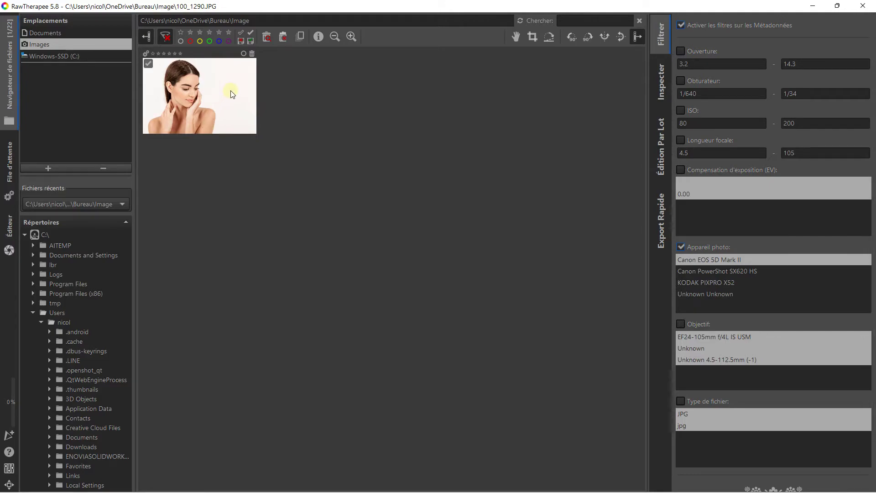
left_click(703, 294)
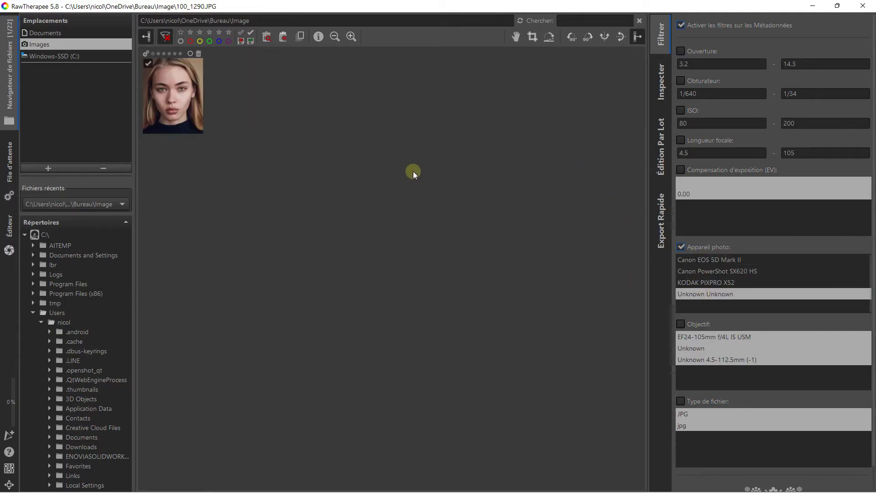
left_click(702, 270)
left_click(700, 282)
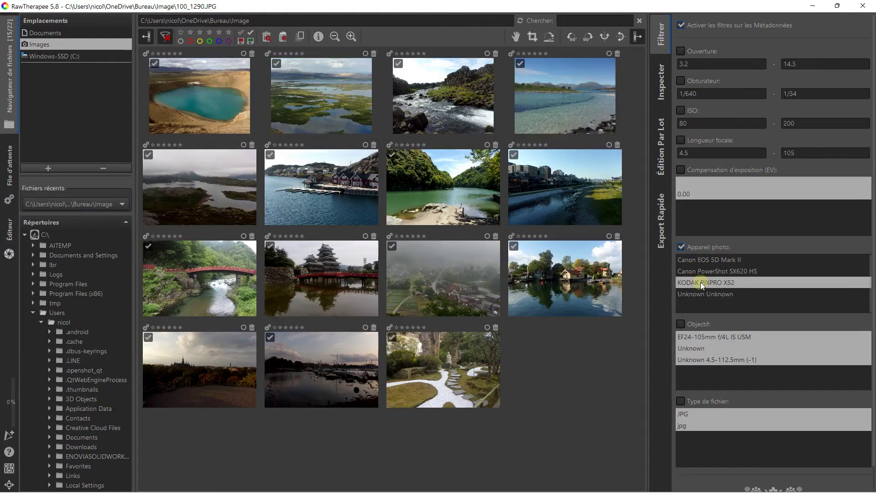
left_click(697, 272)
left_click(695, 273)
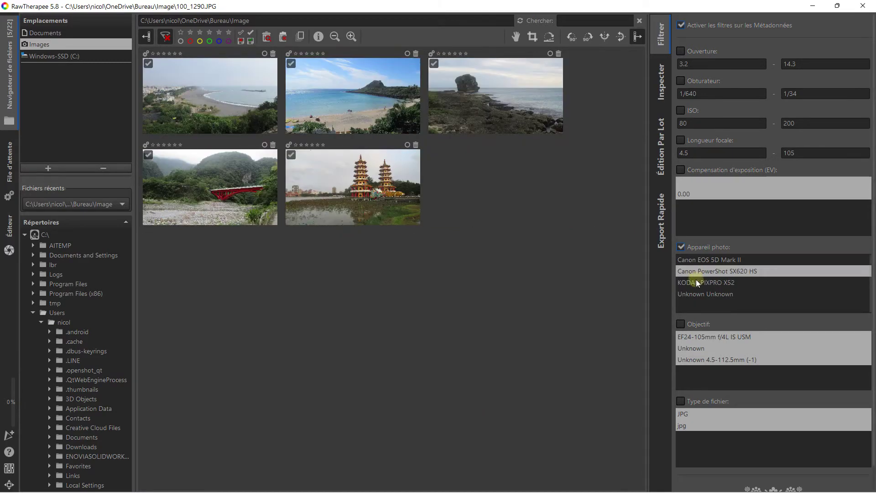
left_click(696, 282)
left_click(693, 272)
left_click(695, 282)
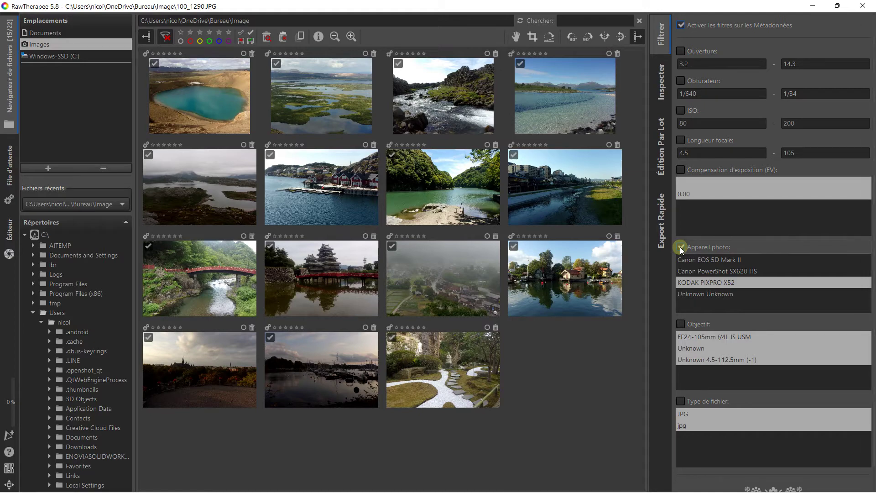
Step: Untick the camera filter, try the lens filter with each lens, then untick Objectif
left_click(680, 247)
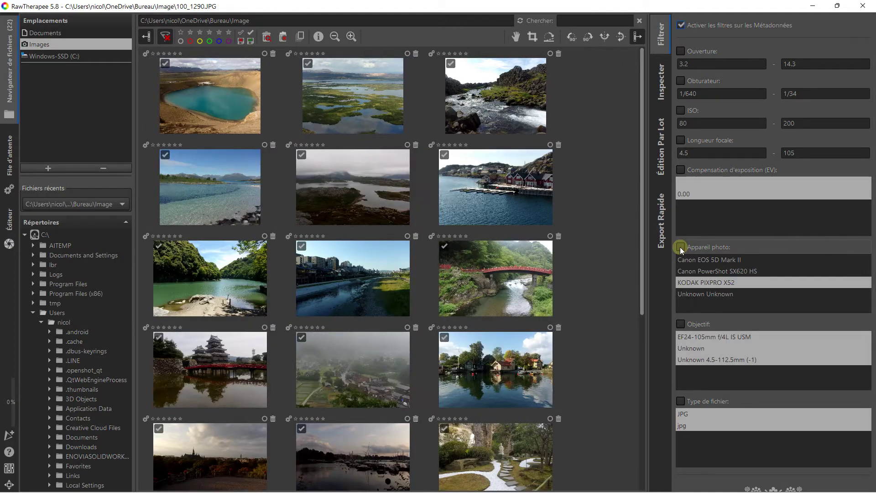
left_click(687, 336)
left_click(681, 324)
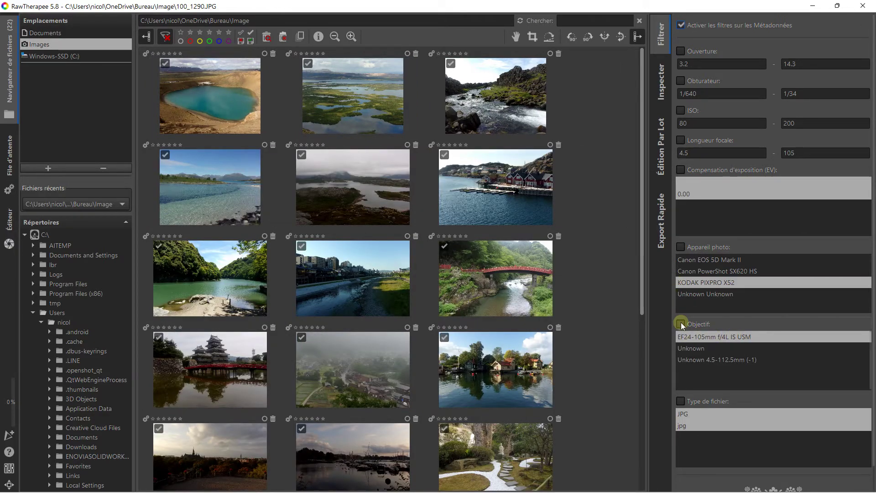
left_click(694, 347)
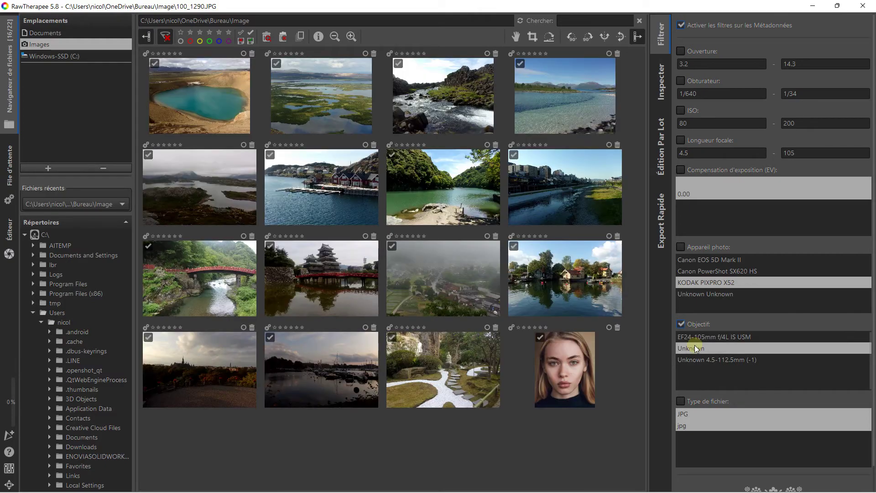
left_click(693, 348)
left_click(680, 324)
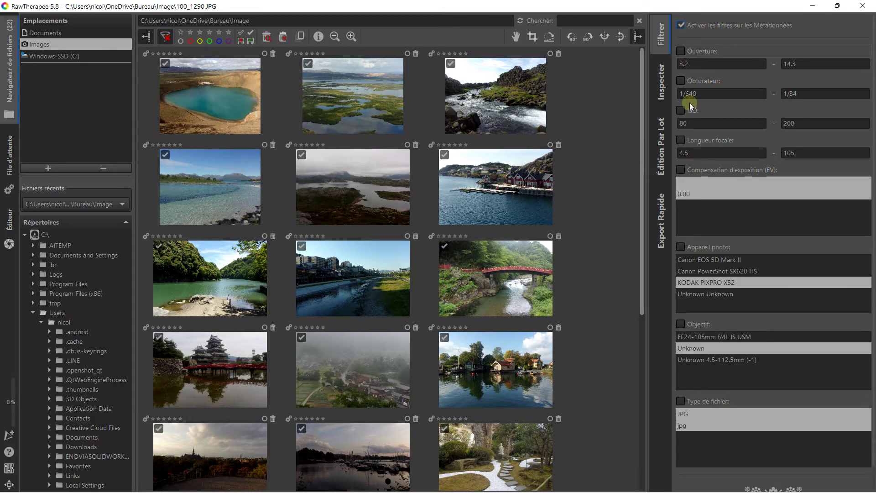
Step: Enable the Longueur focale filter and set its minimum to 20, then 8, then 4
left_click(680, 140)
left_click(698, 155)
left_click_drag(699, 156, 680, 153)
type("20")
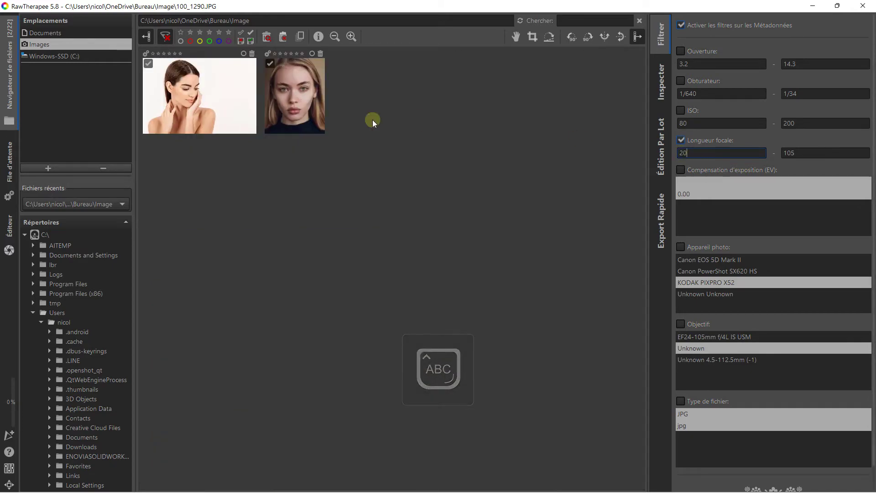
left_click_drag(711, 151, 663, 151)
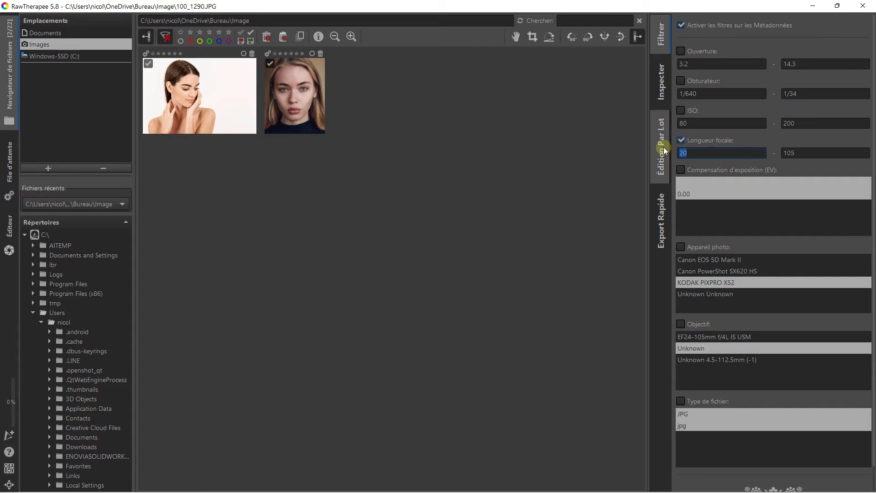
type("8")
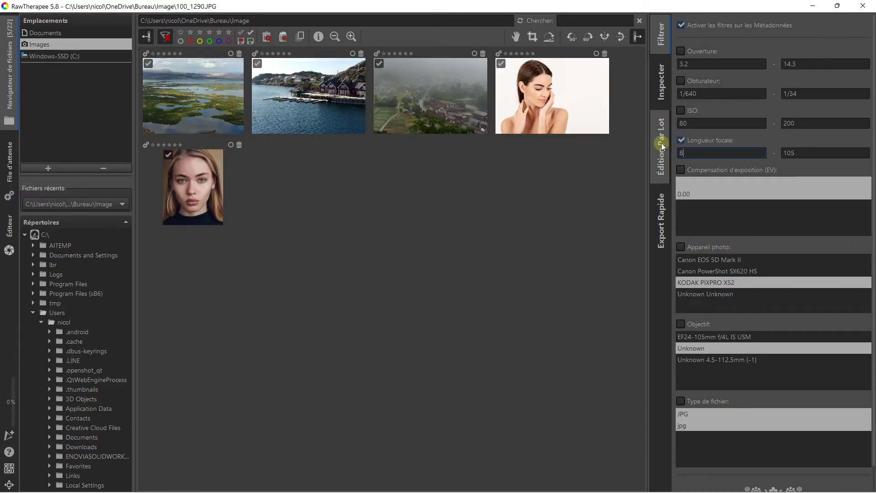
left_click_drag(691, 152, 676, 152)
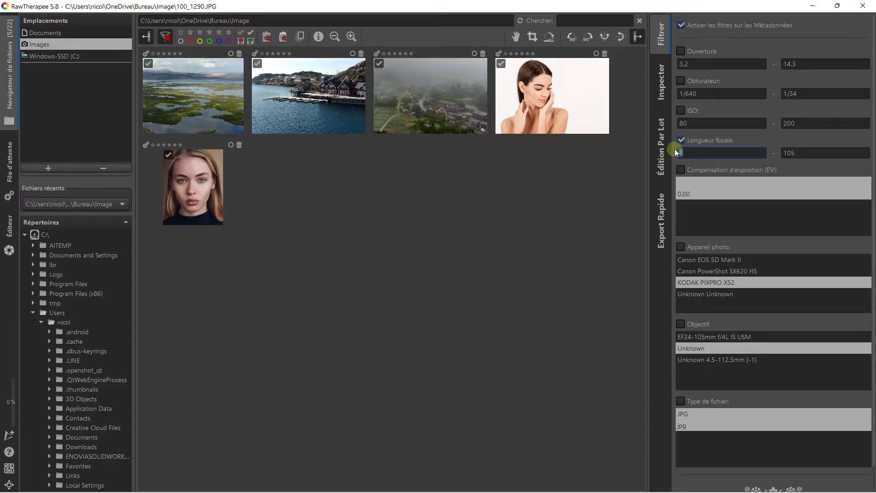
type("4.5")
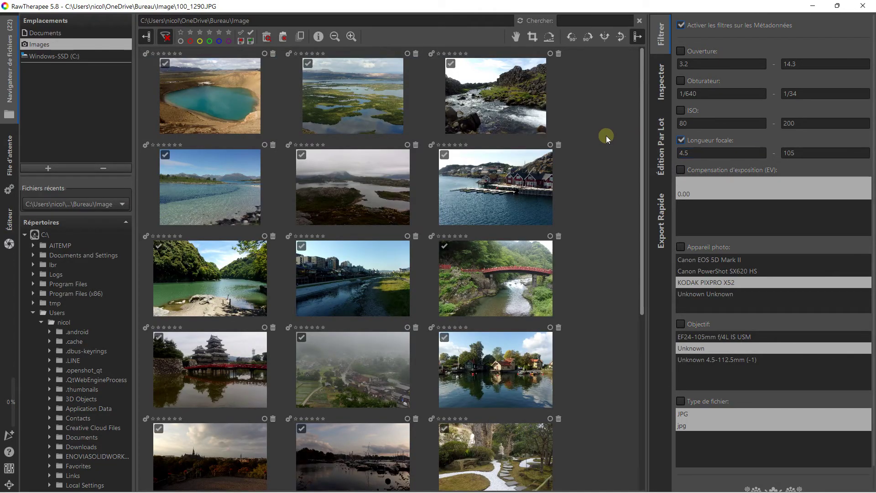
Step: Untick the Longueur focale filter so all 22 photos show again
scroll(605, 160, "down", 3)
left_click(679, 141)
scroll(645, 205, "down", 1)
scroll(645, 206, "up", 1)
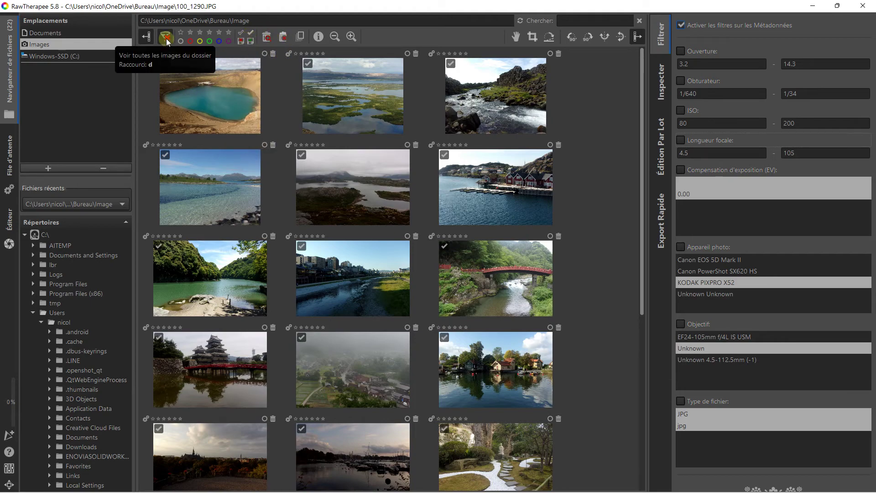
right_click(231, 102)
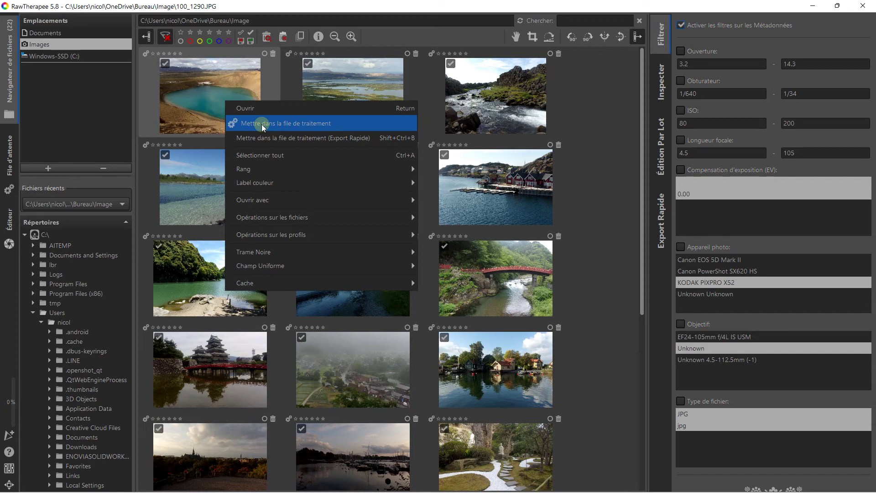
left_click(612, 92)
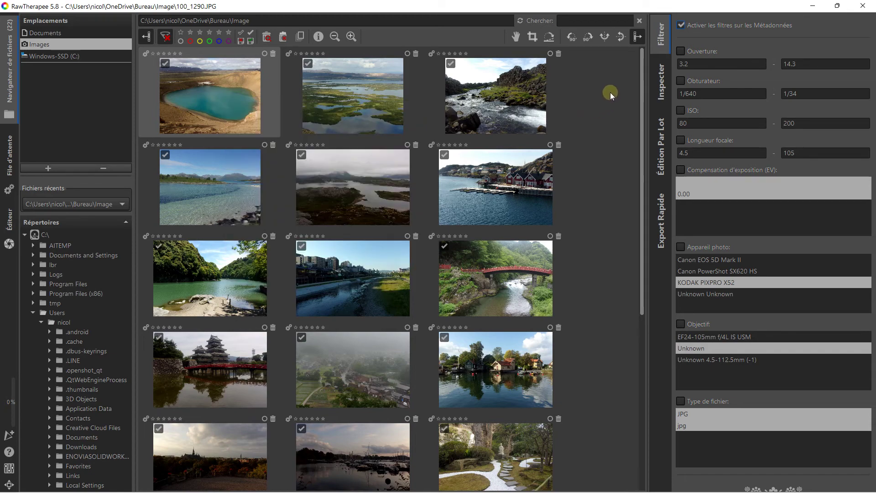